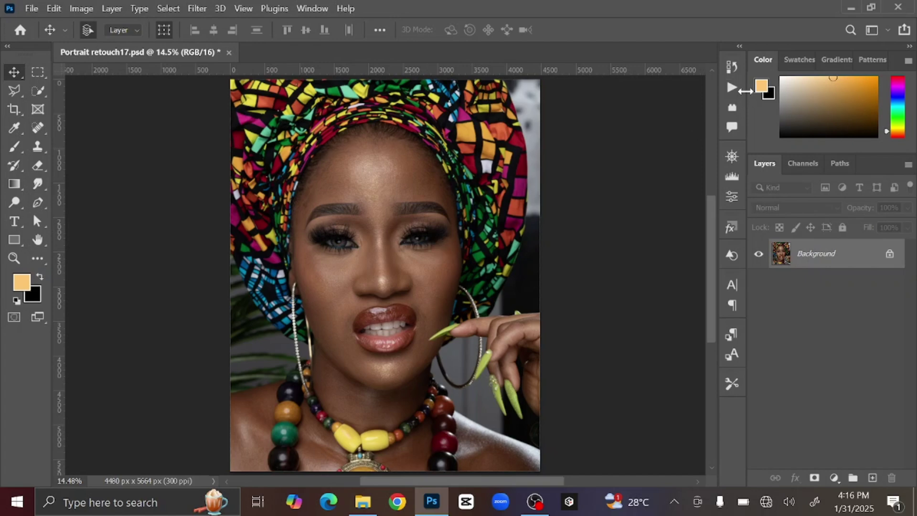
Dock the Actions panel from the Window menu to list the retouch set's five actions.
click(733, 87)
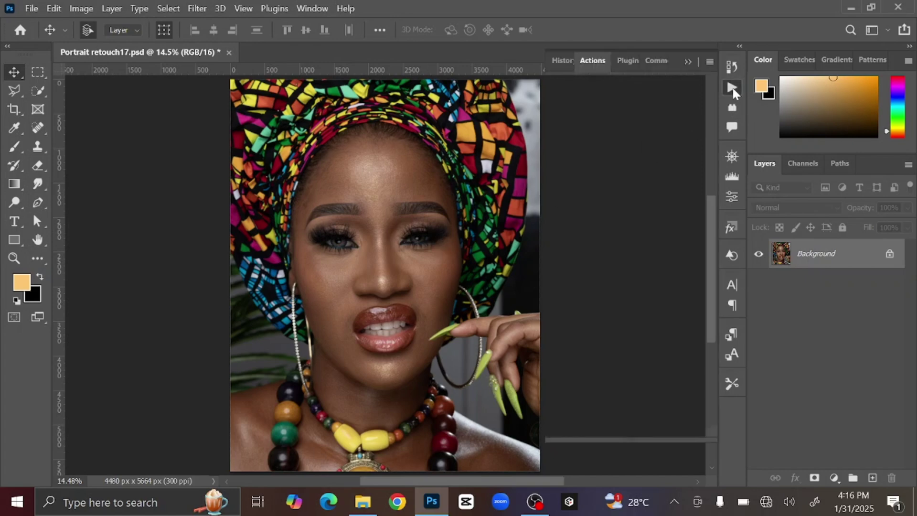
click(731, 88)
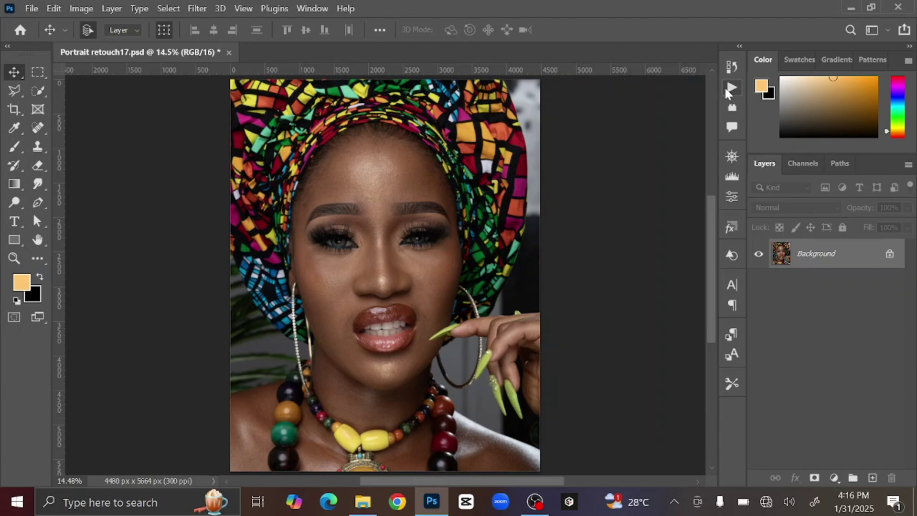
click(312, 8)
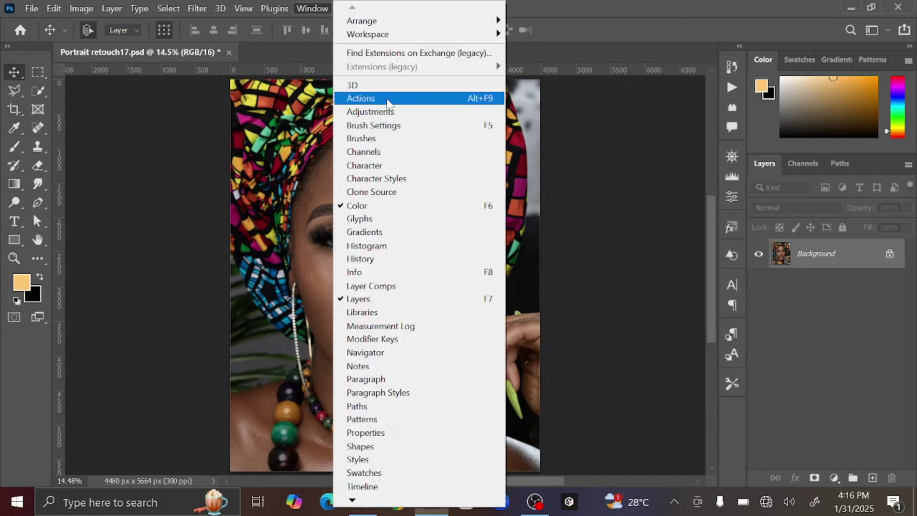
click(387, 99)
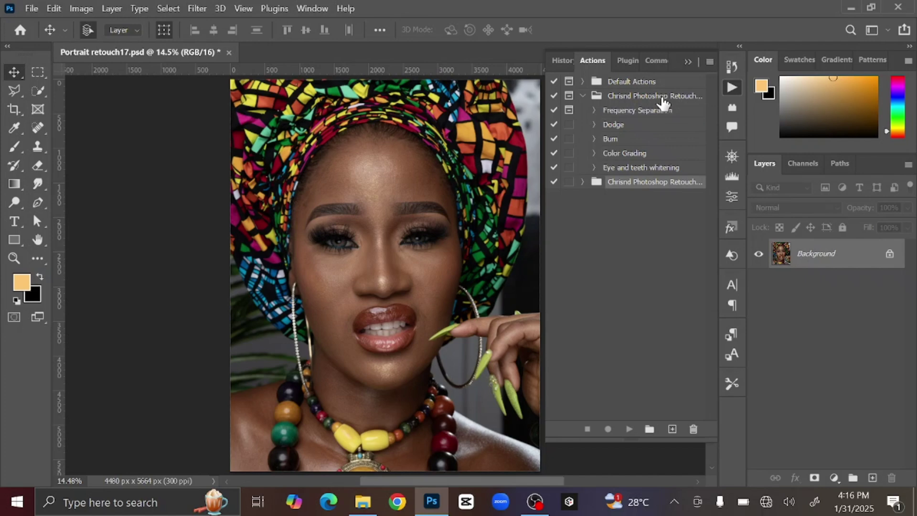
Load the Retouching Bundle.atn action set into the Actions panel.
click(710, 63)
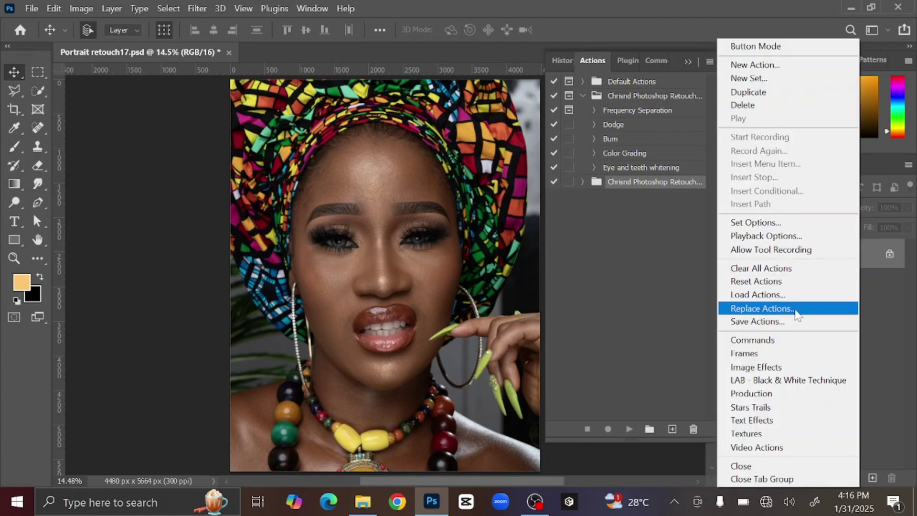
click(793, 296)
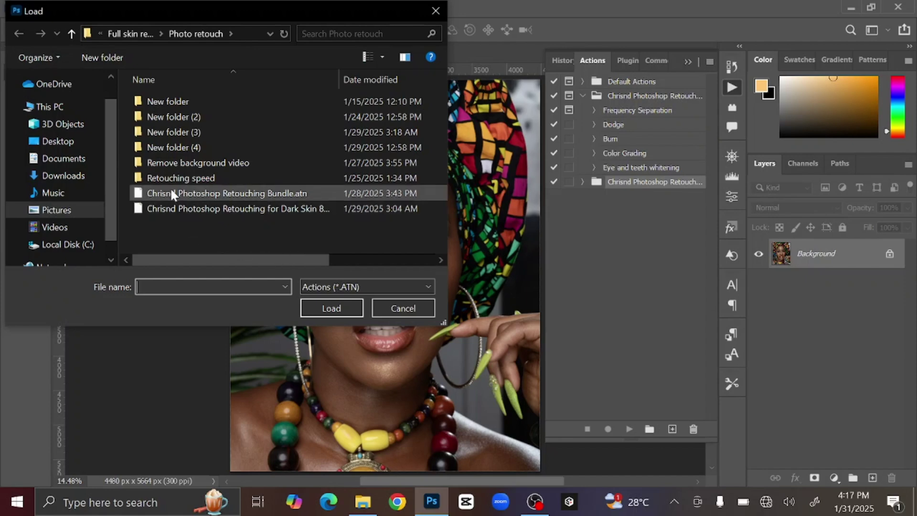
click(239, 193)
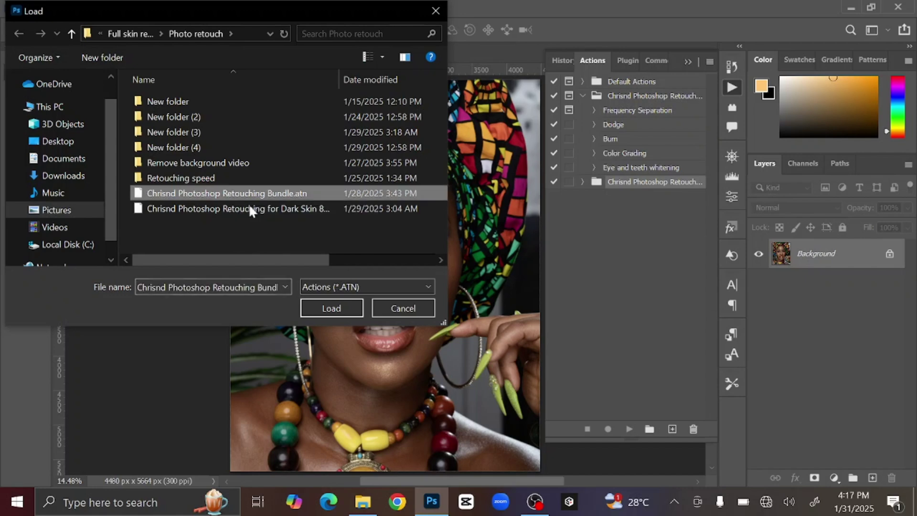
click(337, 308)
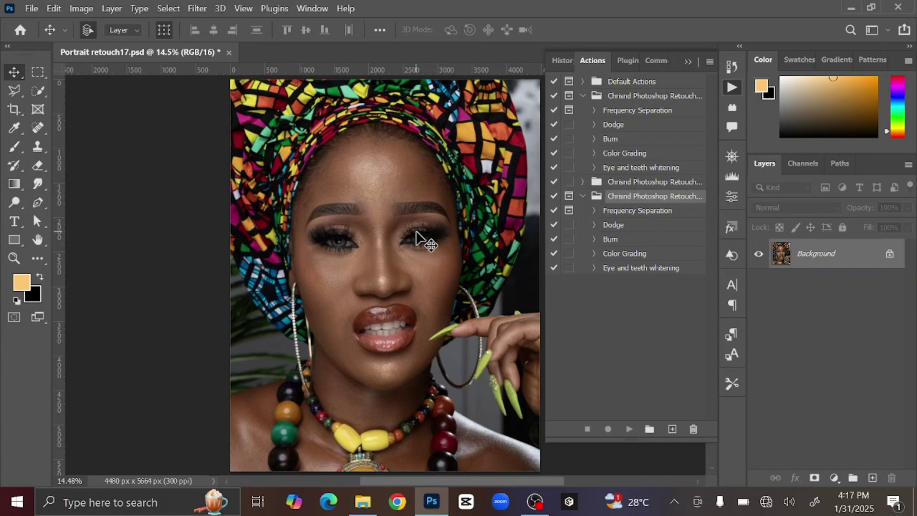
Run the Frequency Separation action with a 10.0-pixel Gaussian Blur radius.
click(670, 212)
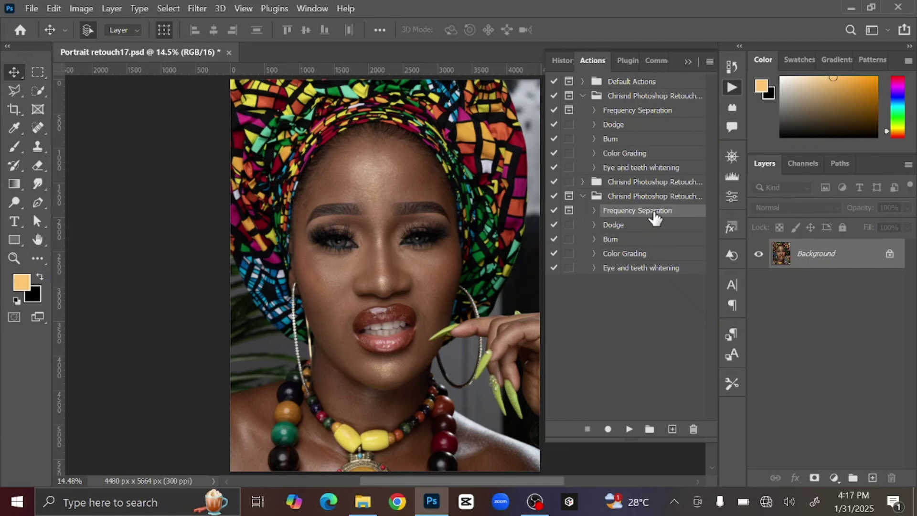
click(630, 430)
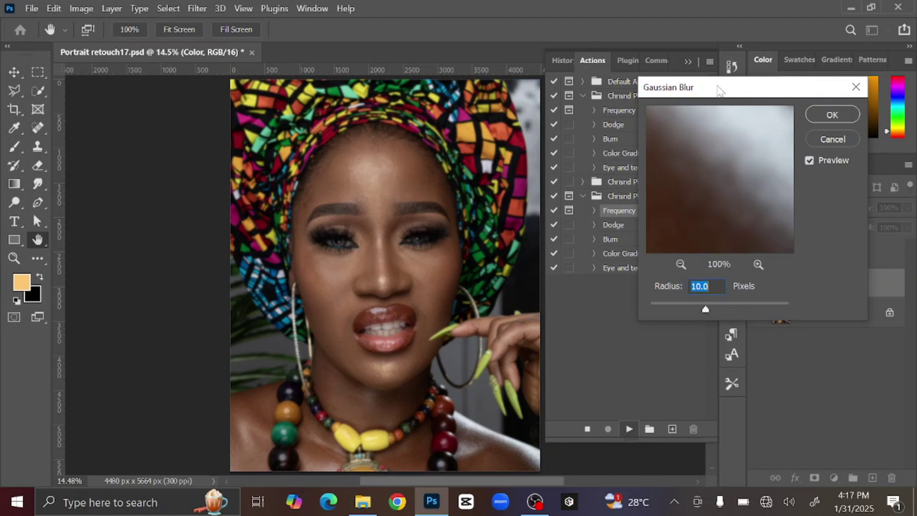
drag(720, 89, 687, 87)
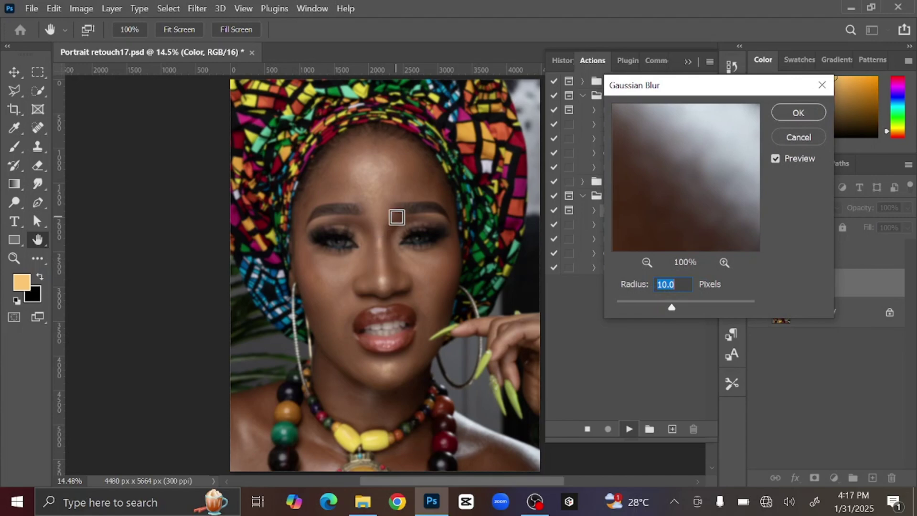
drag(672, 308, 675, 310)
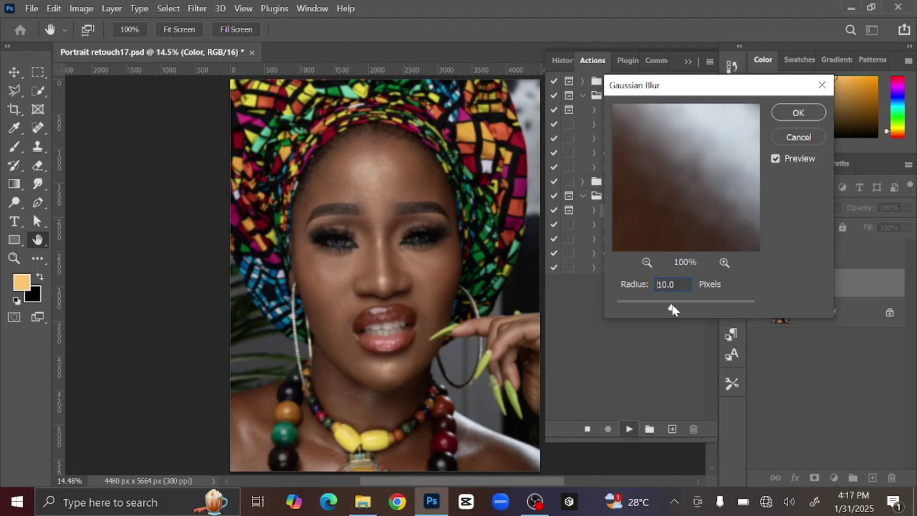
click(672, 308)
click(784, 118)
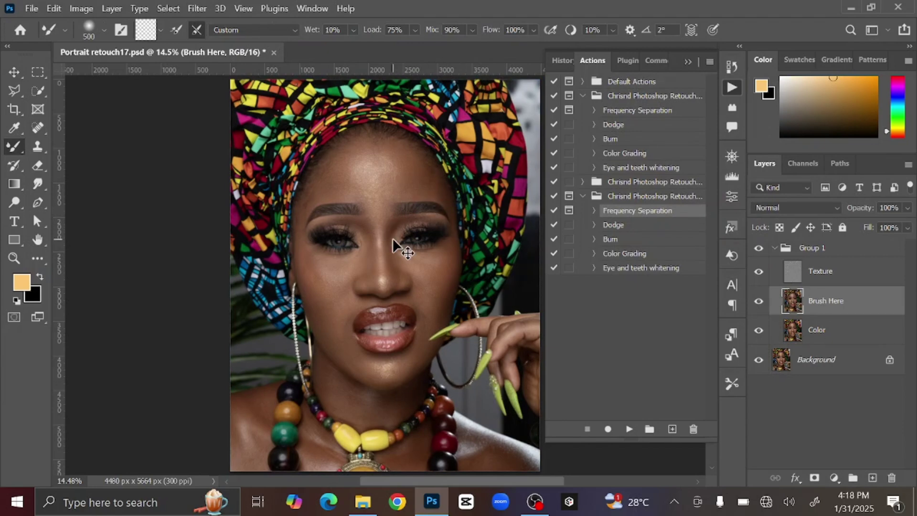
Zoom to the forehead, enlarge the mixer brush to 800 px, then fit the portrait on screen.
scroll(392, 238, up, 1)
scroll(392, 238, up, 3)
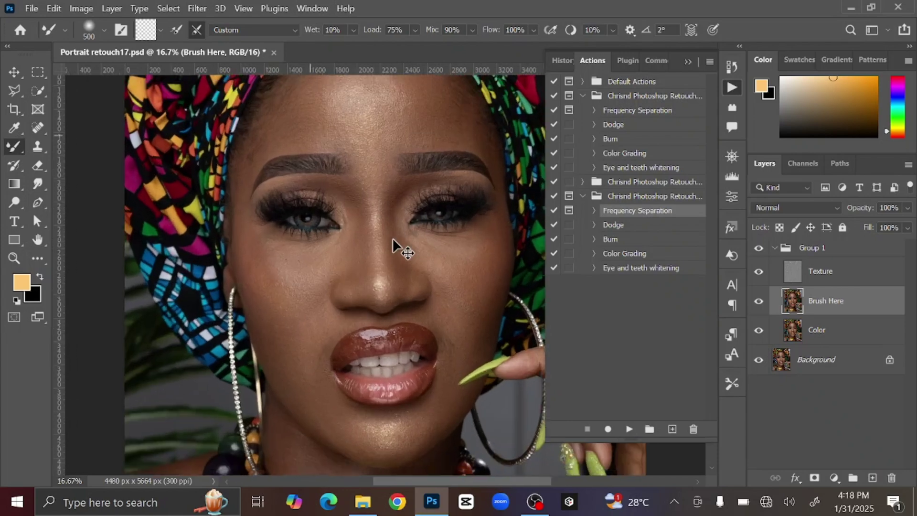
drag(389, 221, 387, 379)
key(bracketright)
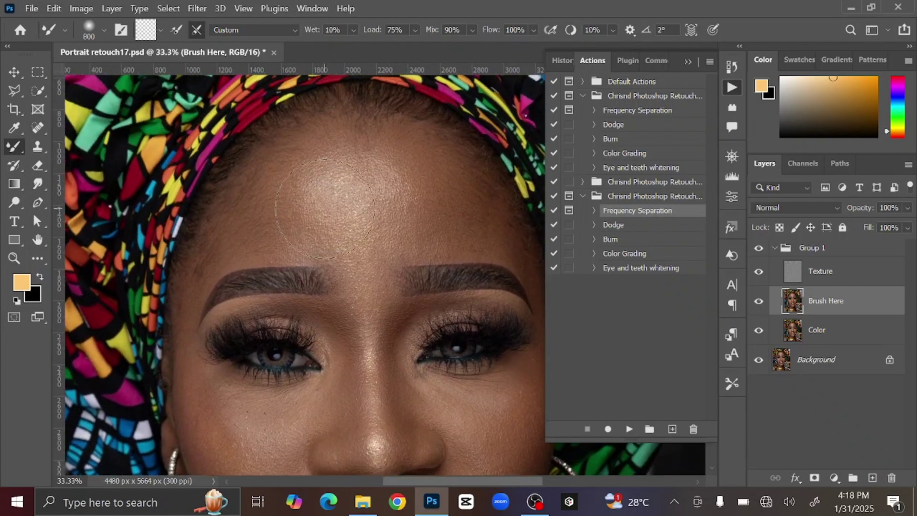
key(bracketright)
key(bracketright)
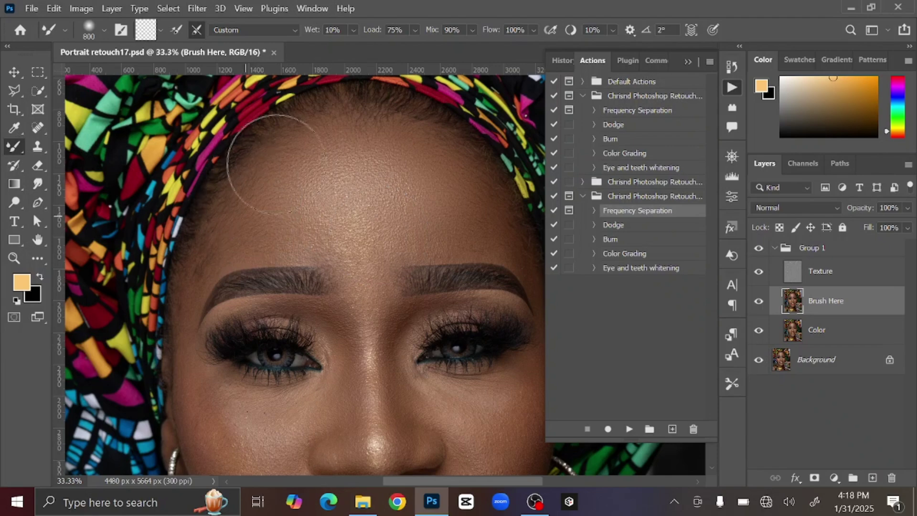
key(ctrl+0)
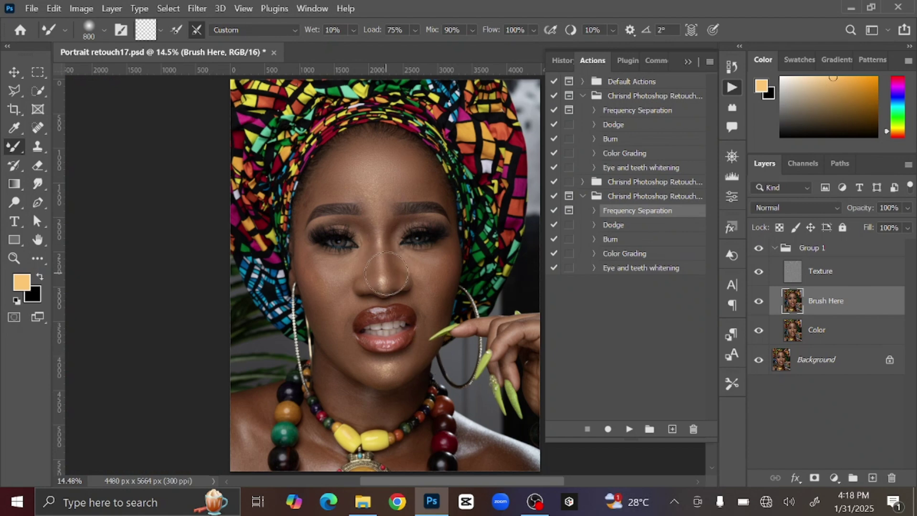
Run the Dodge action and try a highlight stroke down the nose bridge, then undo it.
click(637, 226)
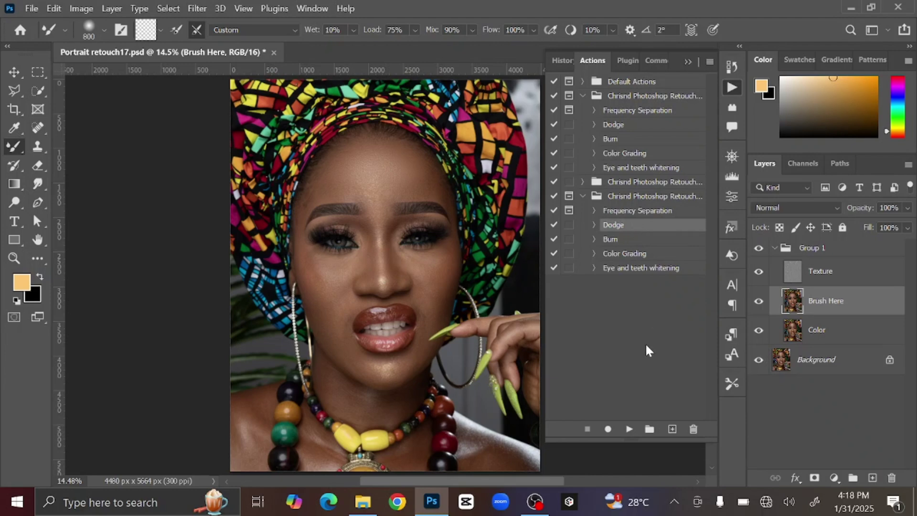
click(630, 432)
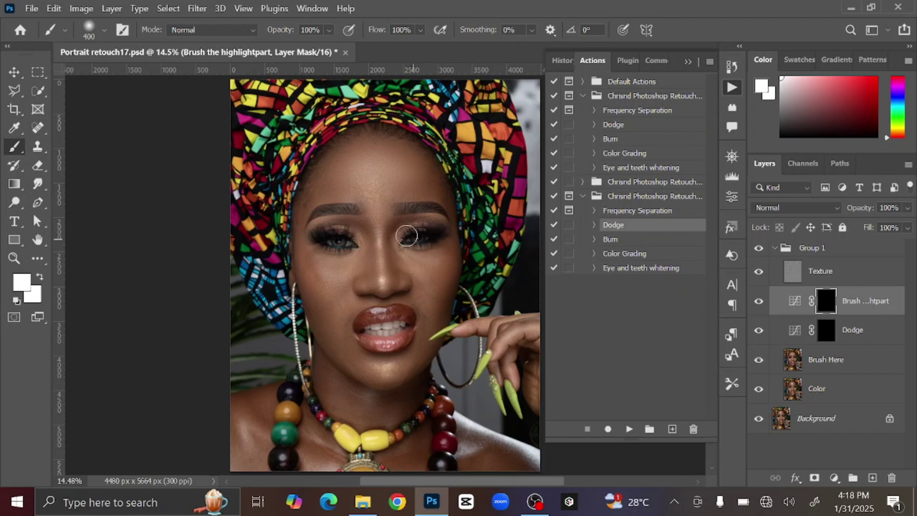
scroll(405, 234, up, 1)
scroll(405, 235, up, 3)
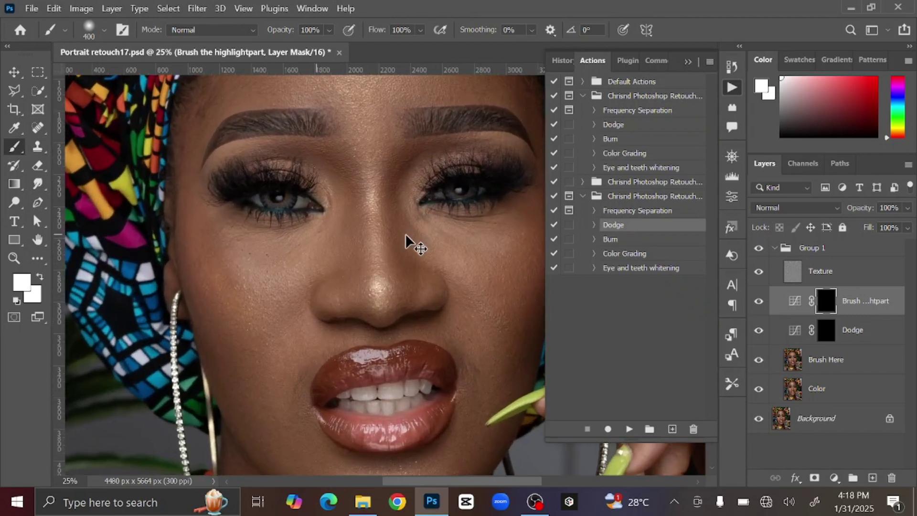
key(bracketleft)
key(bracketleft)
key(bracketleft)
key(bracketleft)
key(bracketleft)
key(bracketleft)
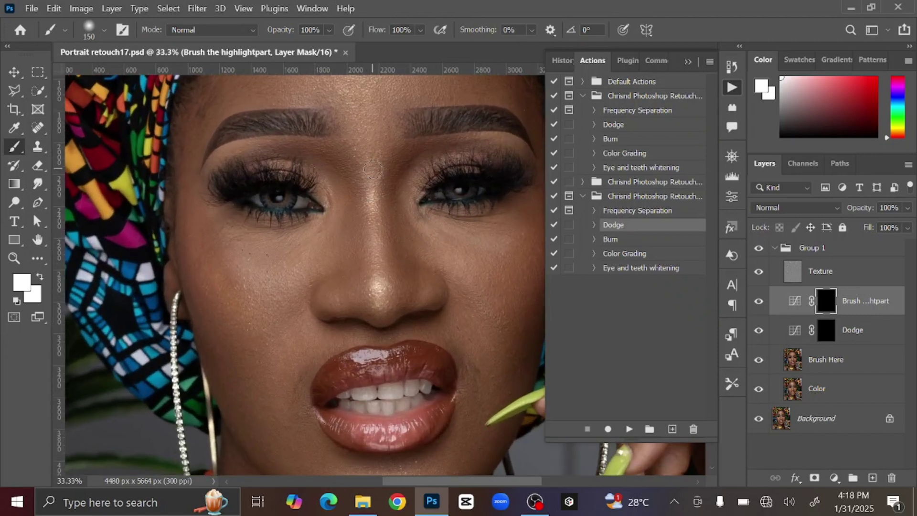
drag(374, 156, 377, 207)
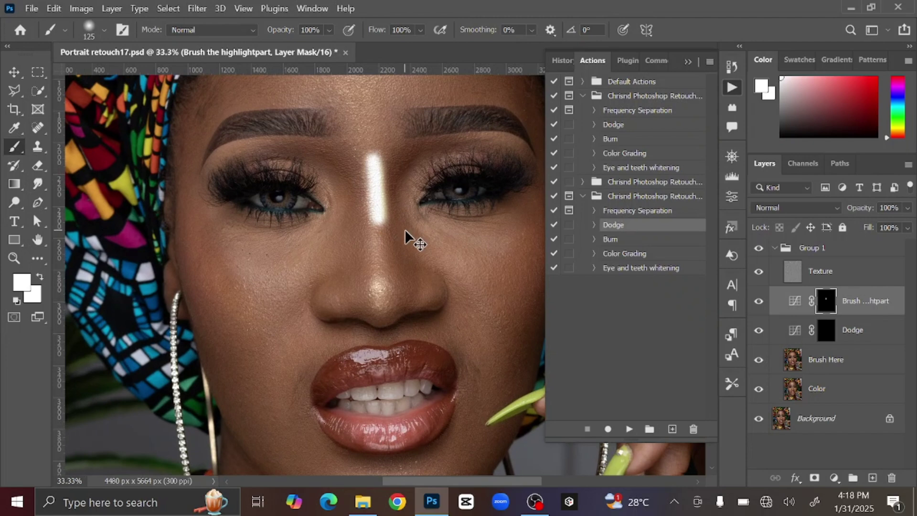
key(ctrl+z)
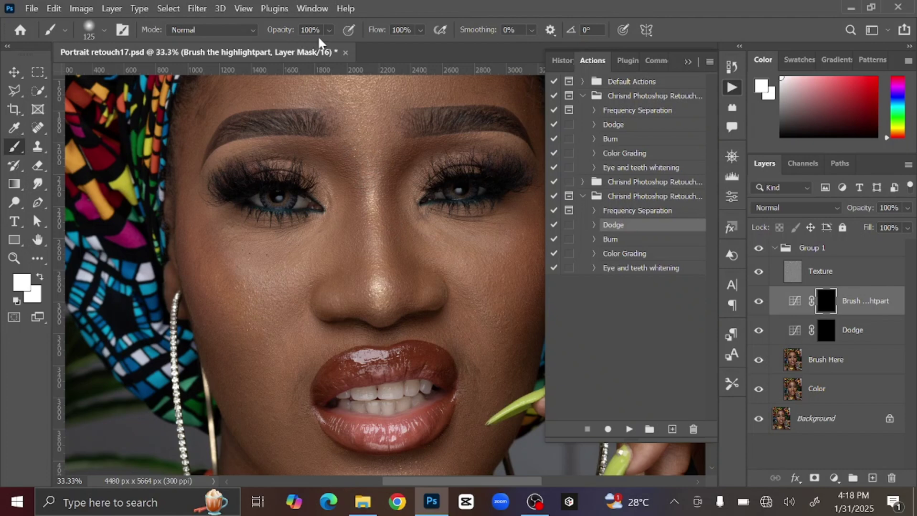
Set the brush opacity to 5% and fit the whole portrait in the window.
click(282, 31)
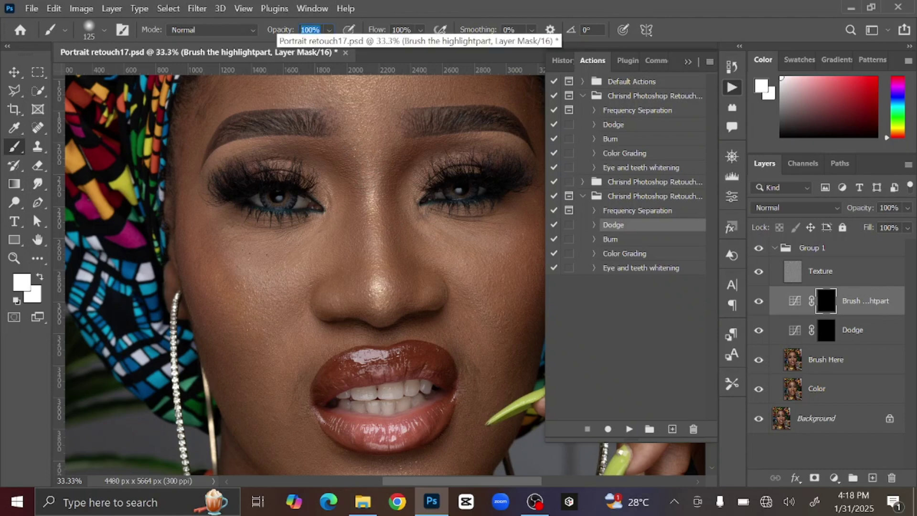
text(5)
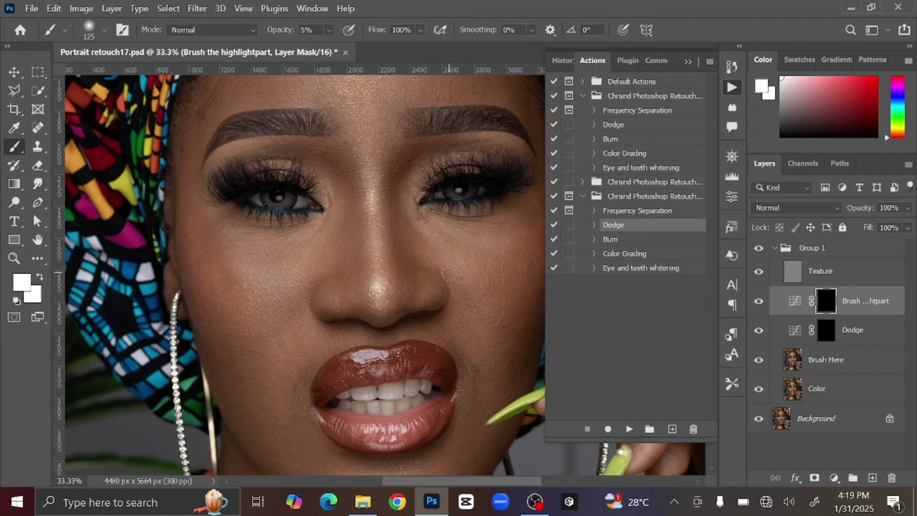
key(ctrl+0)
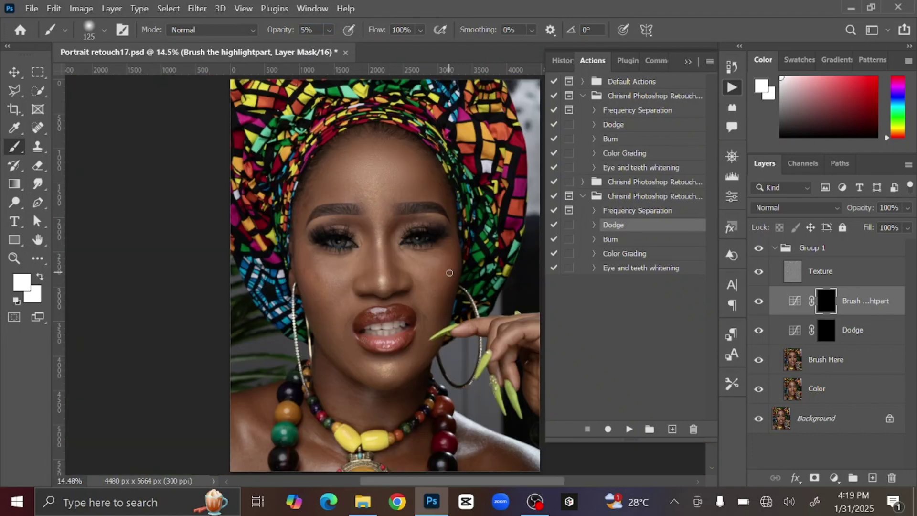
Run the Burn action and enlarge the brush to 200.
click(634, 240)
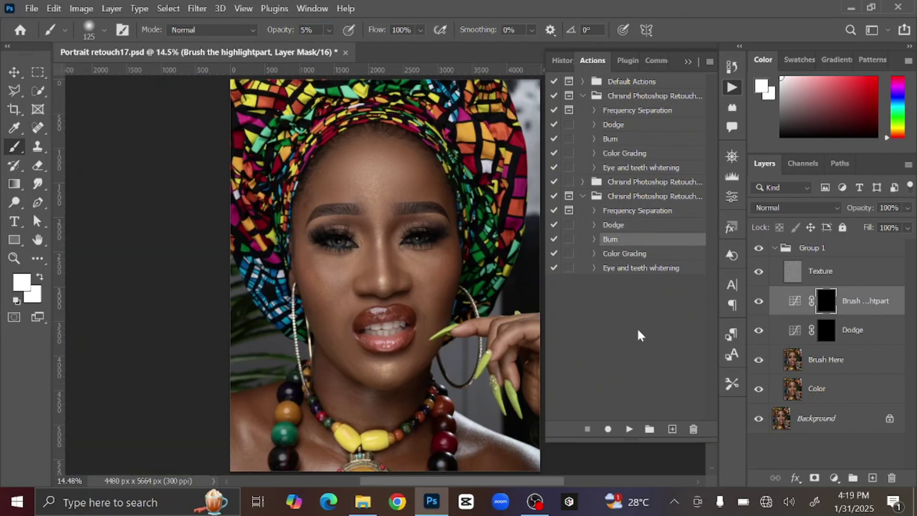
click(629, 429)
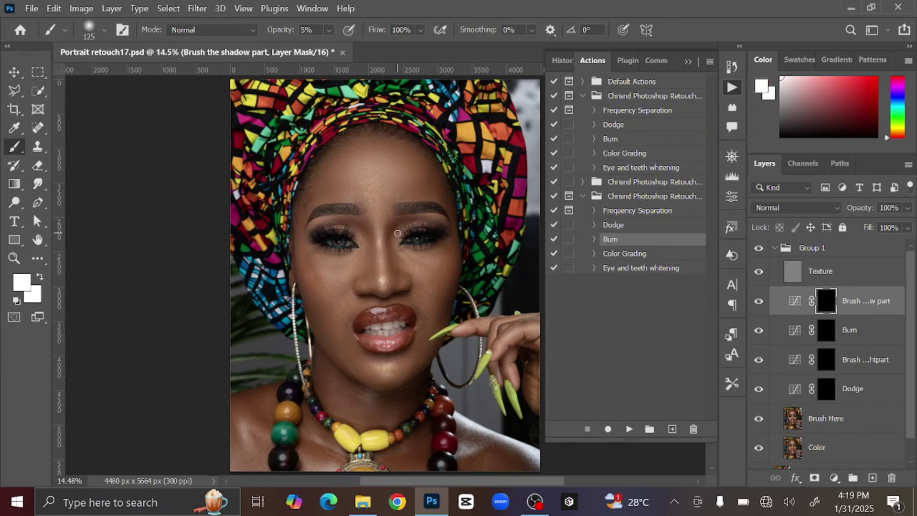
scroll(397, 233, up, 3)
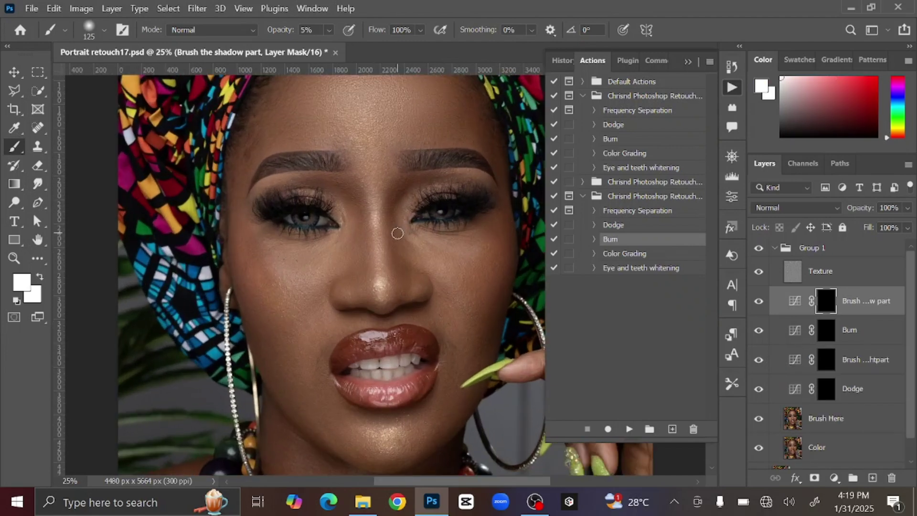
key(bracketright)
key(bracketright)
key(bracketright)
scroll(438, 208, down, 3)
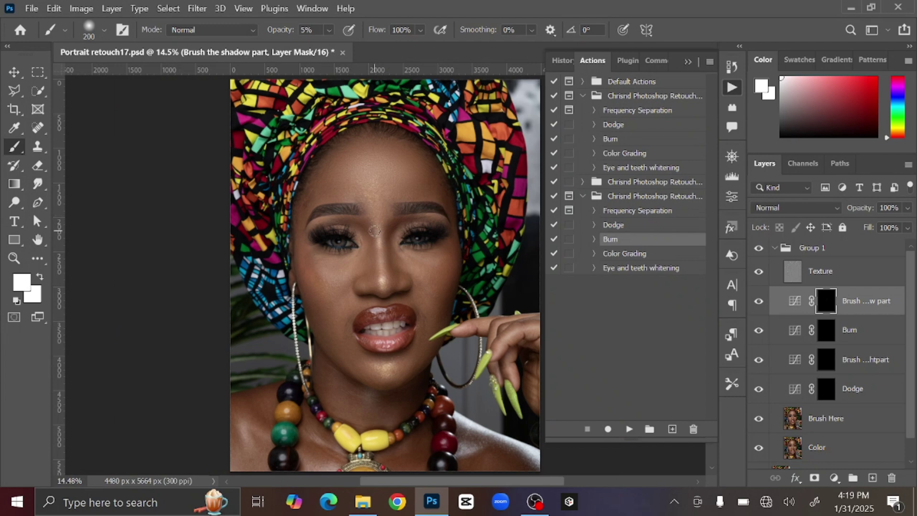
Run the Color Grading action and toggle the Color grading layer off and on to compare.
click(664, 255)
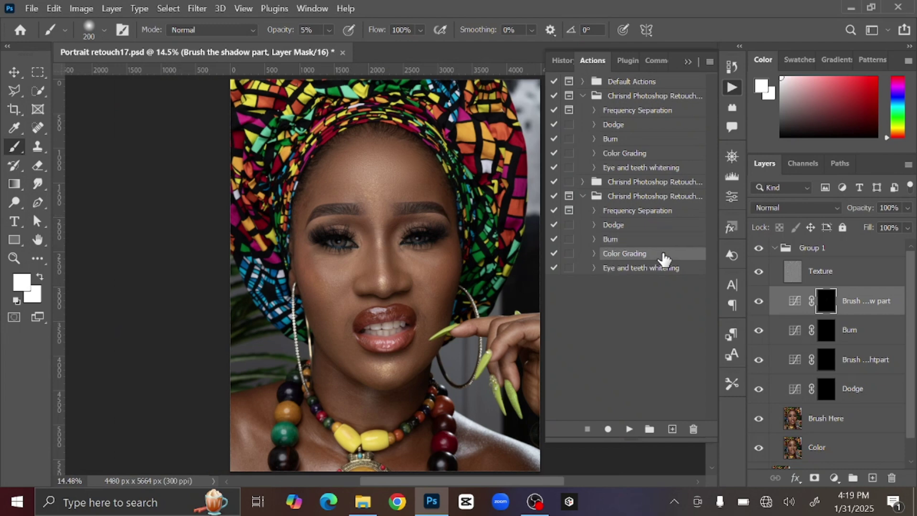
click(630, 429)
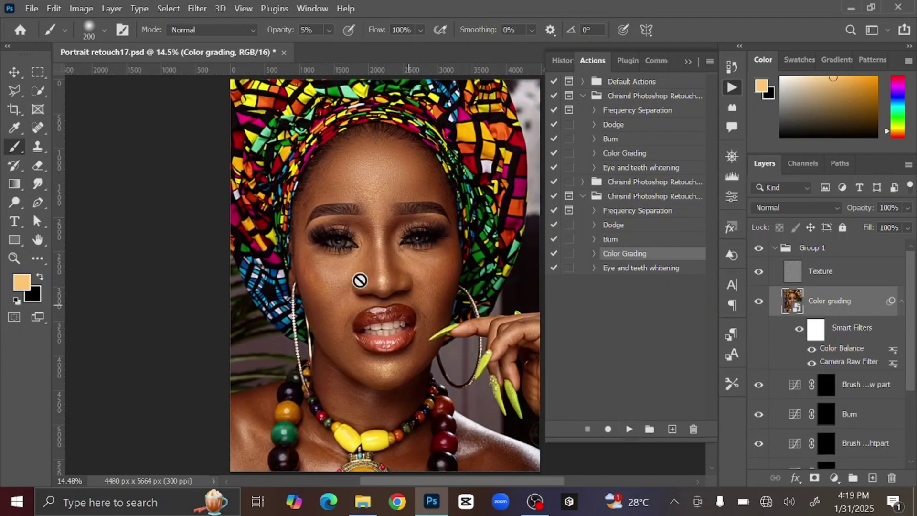
click(759, 302)
click(759, 302)
key(ctrl+shift+a)
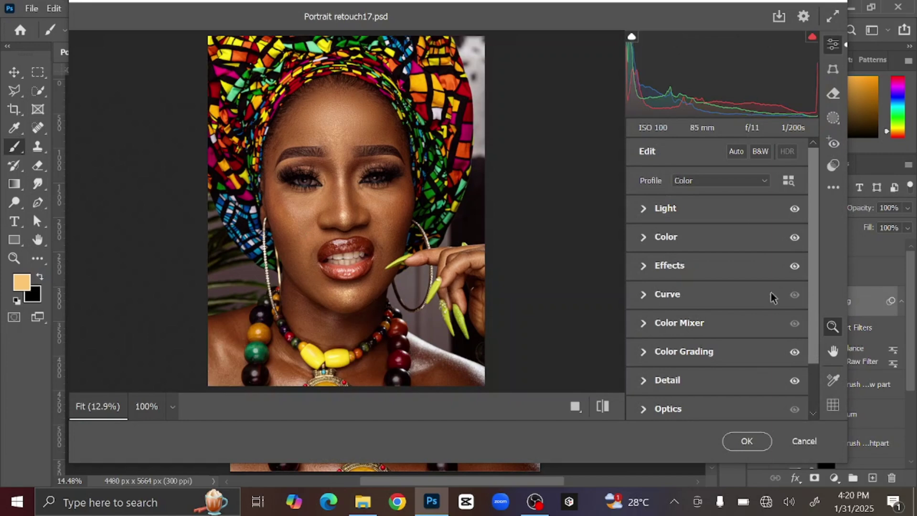
click(644, 211)
drag(718, 241, 730, 284)
click(646, 211)
click(648, 236)
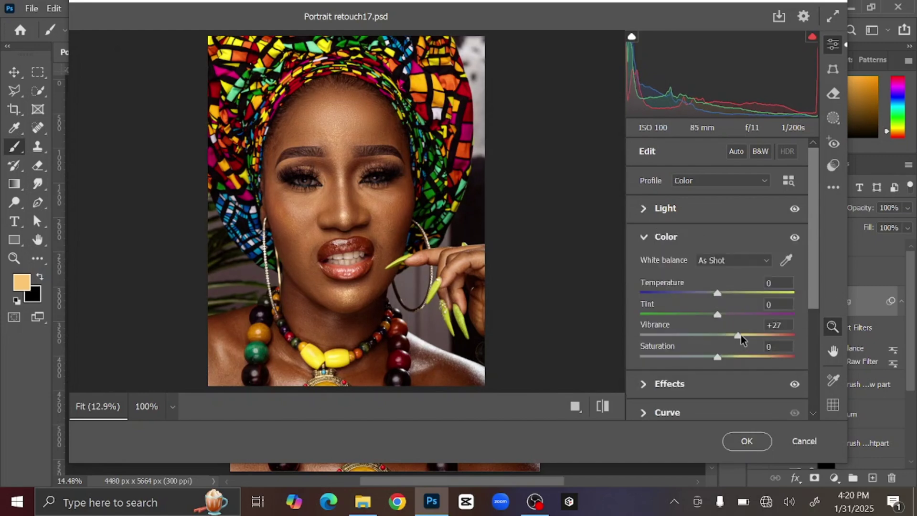
click(647, 238)
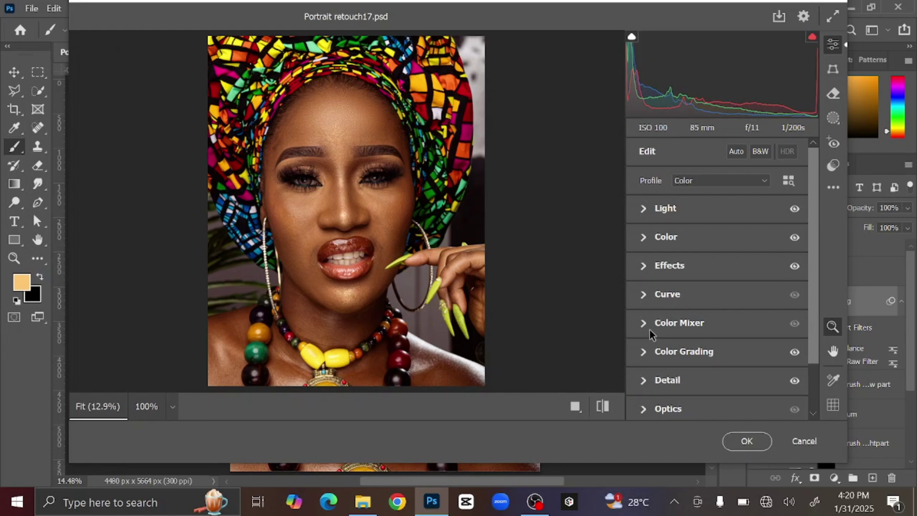
click(657, 346)
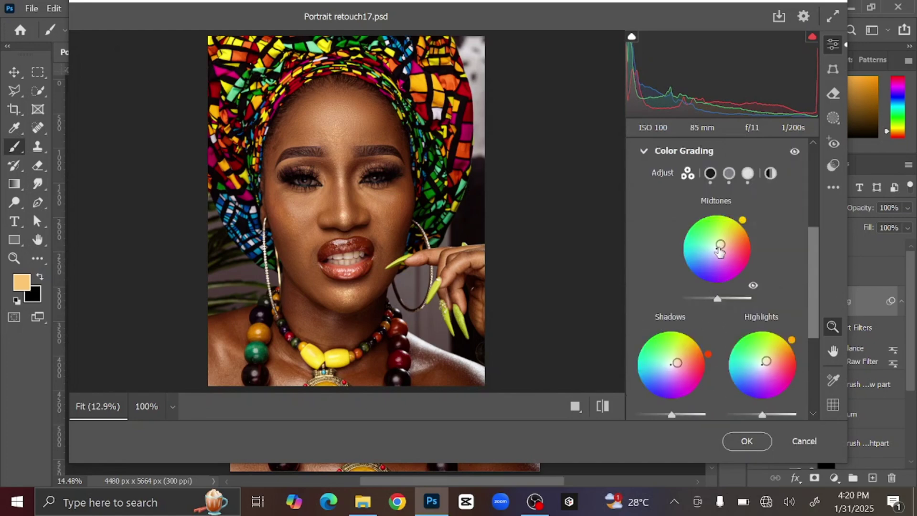
drag(717, 249, 720, 245)
click(644, 152)
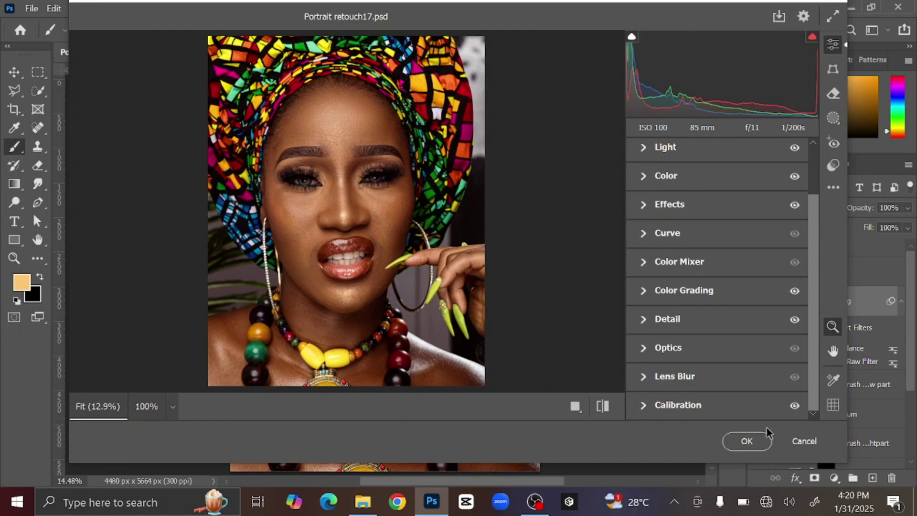
click(805, 440)
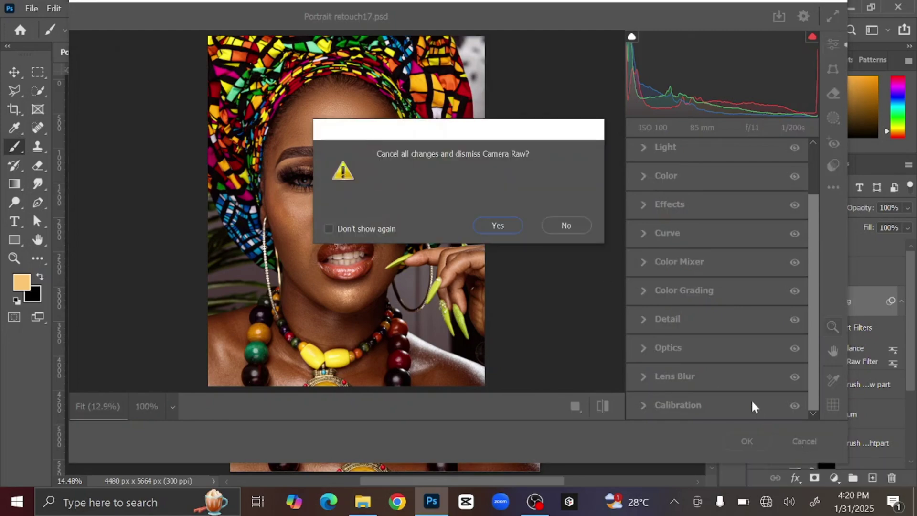
click(497, 226)
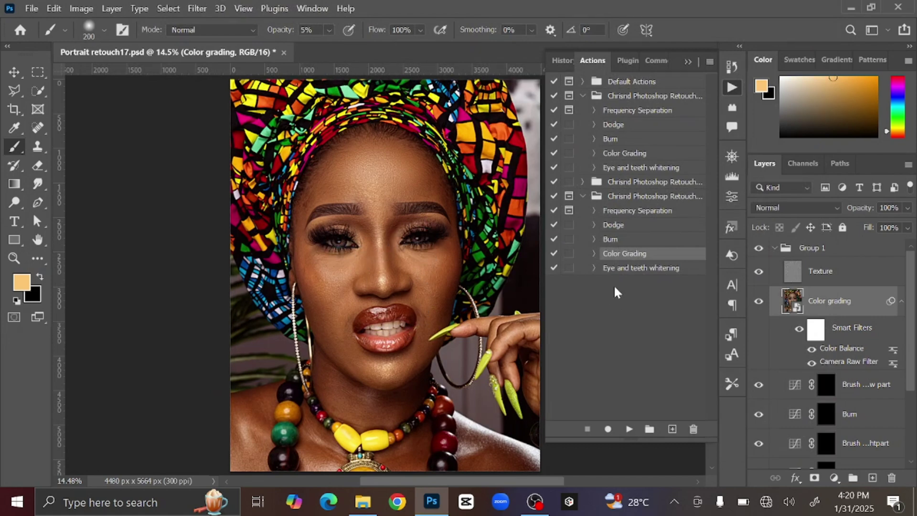
Run the Eye and teeth whitening action and set the foreground colour to white #ffffff.
click(635, 273)
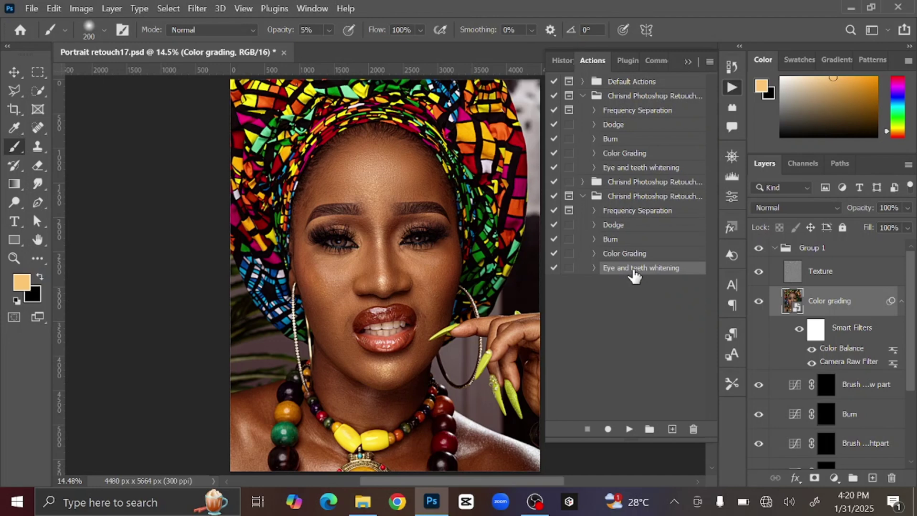
click(629, 429)
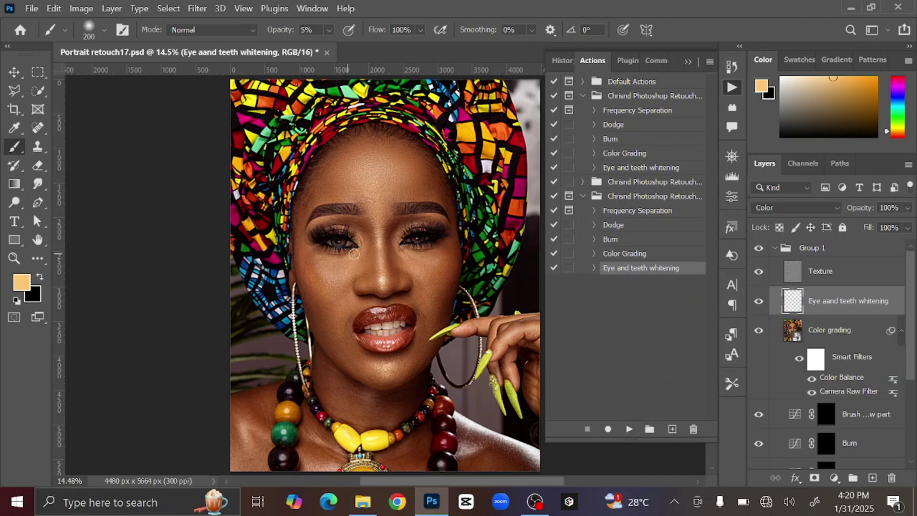
scroll(386, 258, up, 3)
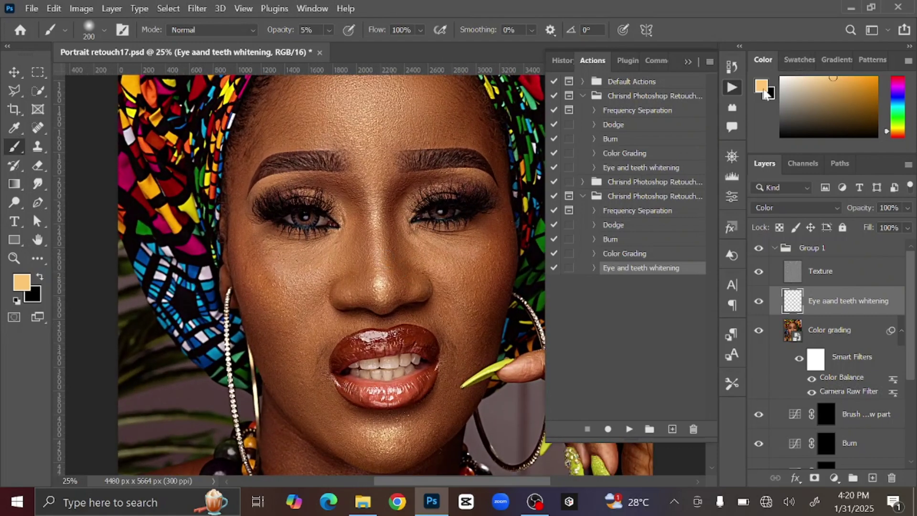
click(762, 93)
click(539, 203)
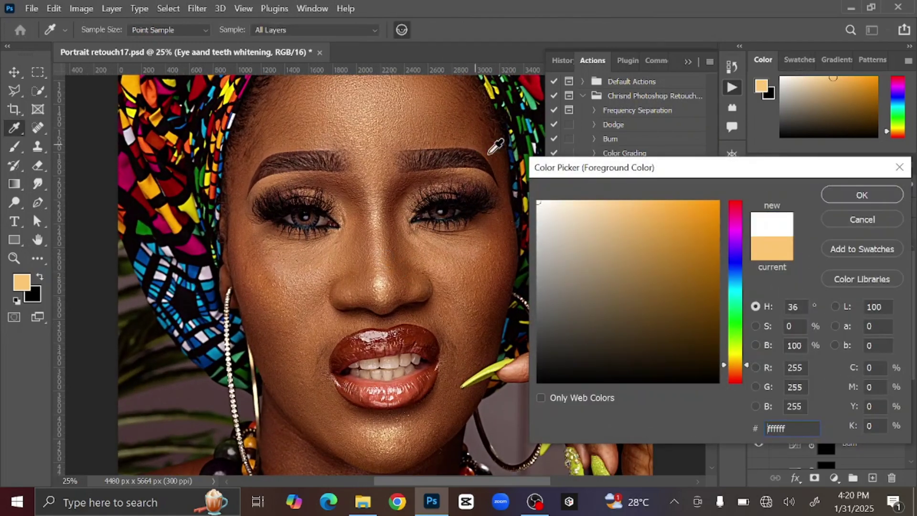
click(855, 200)
Zoom in on the mouth and teeth and shrink the brush to 90 px.
scroll(441, 323, up, 2)
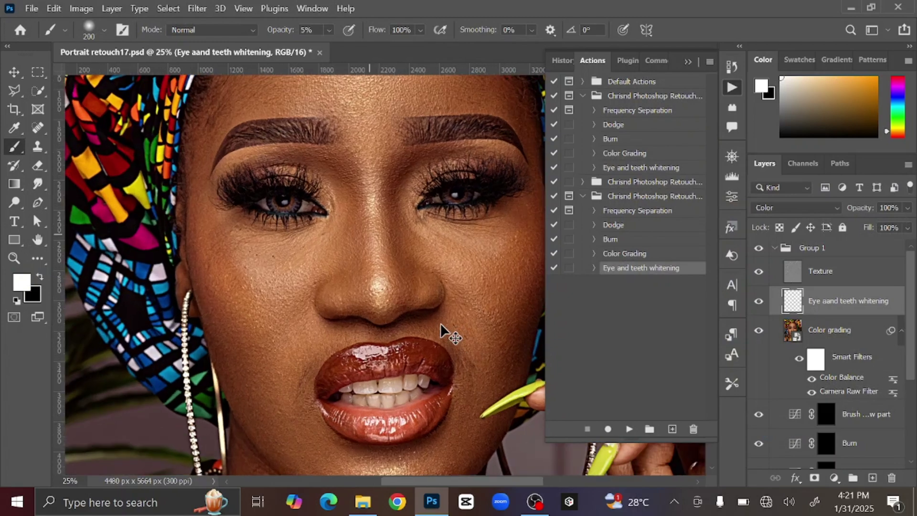
scroll(441, 323, up, 1)
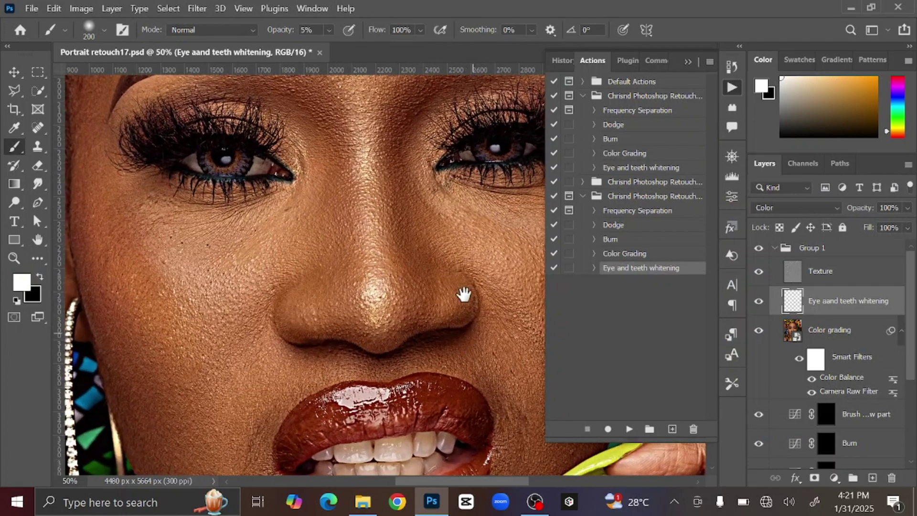
drag(460, 293, 426, 201)
key(bracketleft)
key(bracketleft)
key(bracketleft)
key(bracketleft)
key(bracketleft)
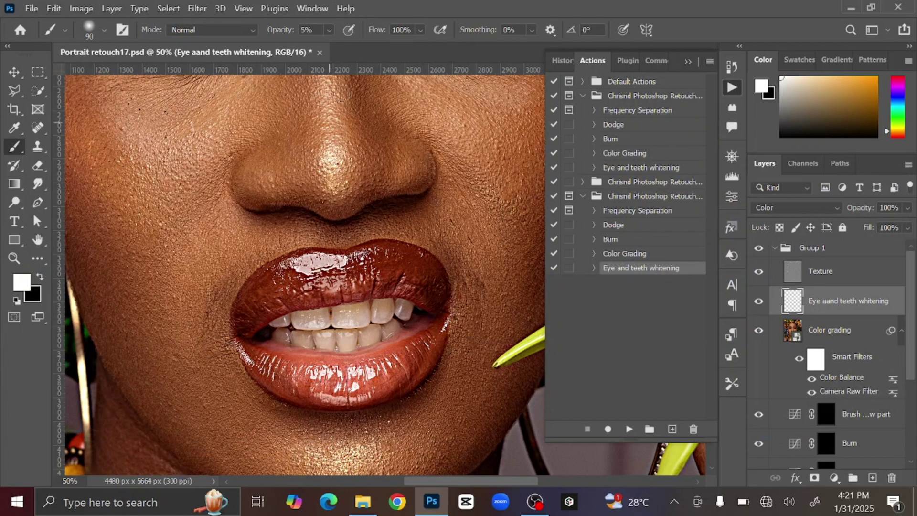
click(330, 30)
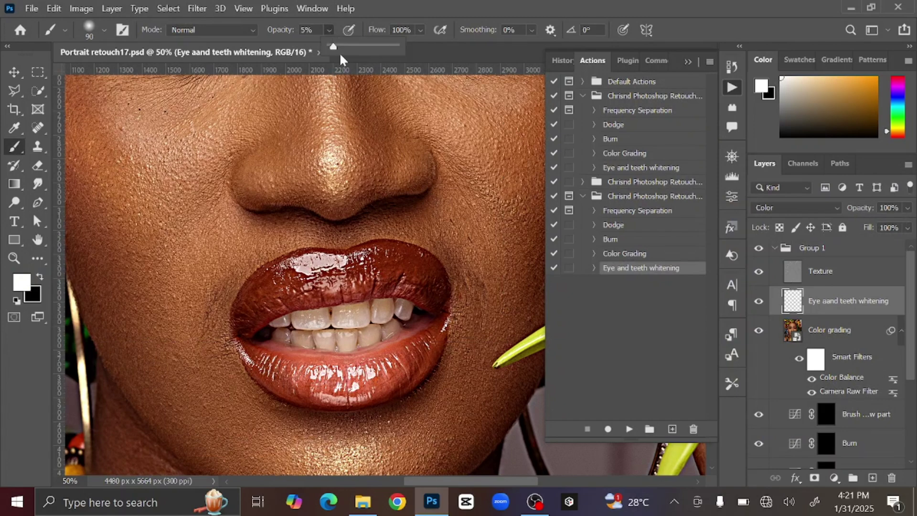